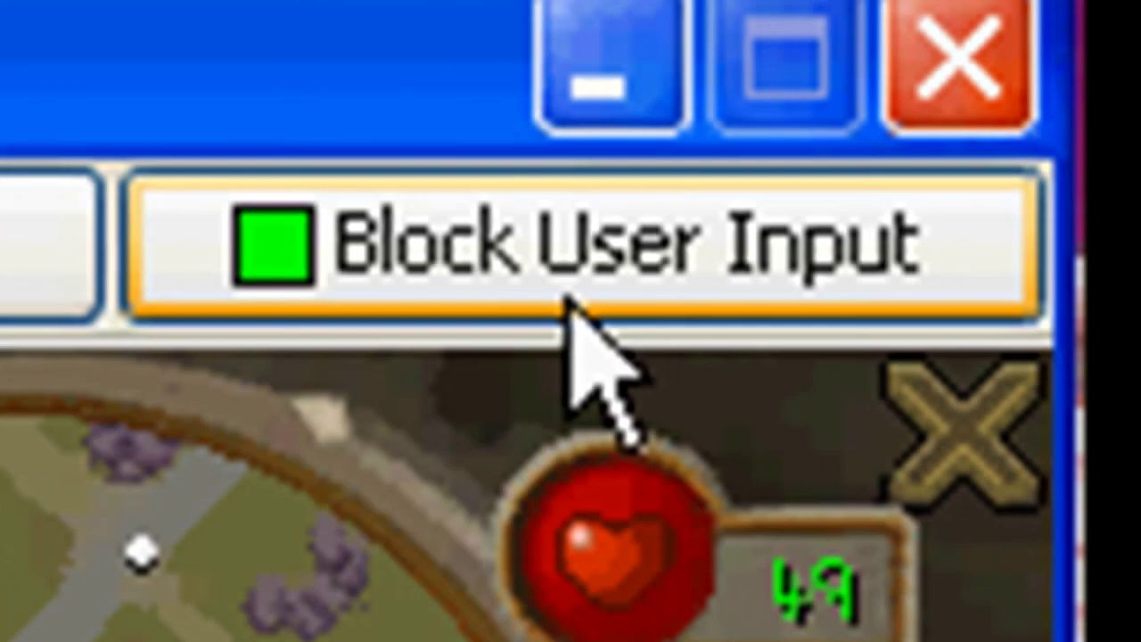
- Toggle Block User Input twice and resume the paused scripts
left_click(570, 290)
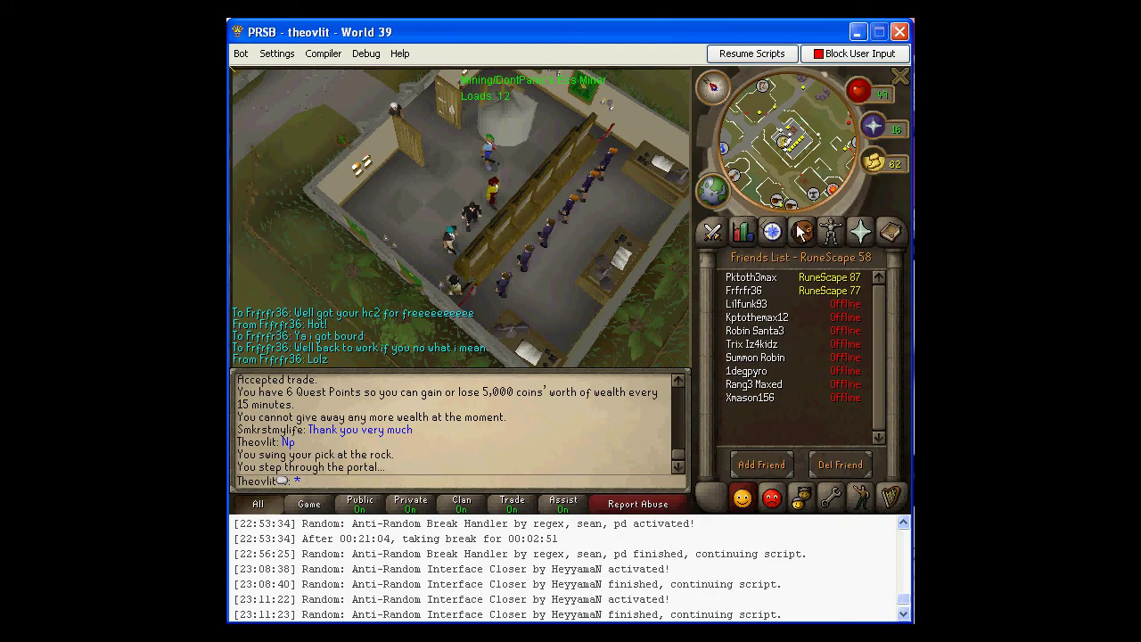
left_click(829, 59)
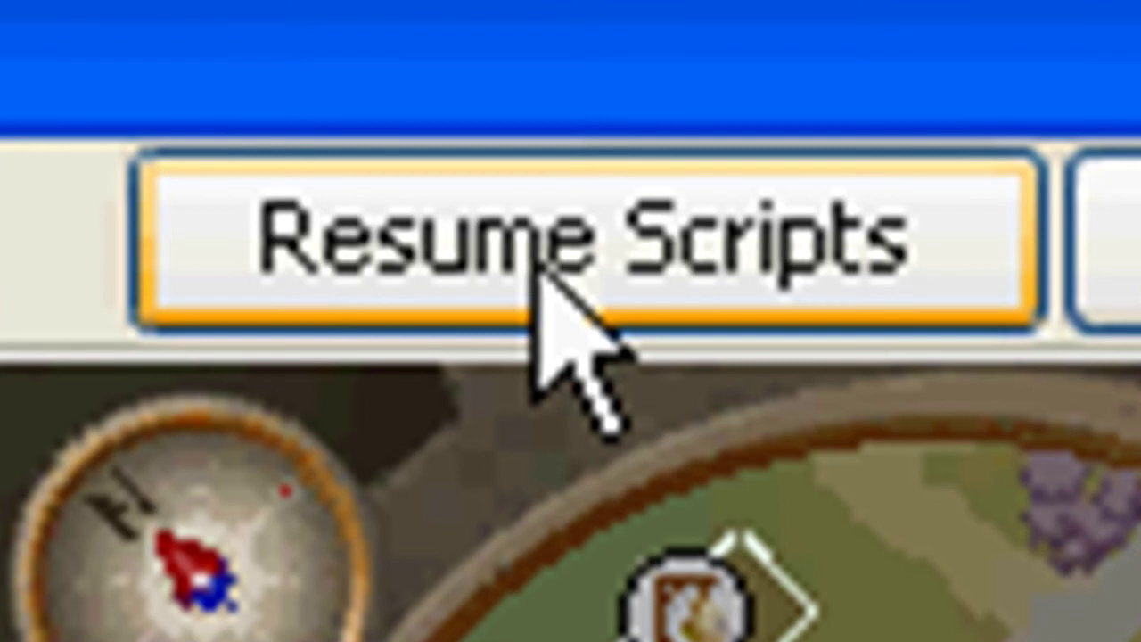
left_click(537, 267)
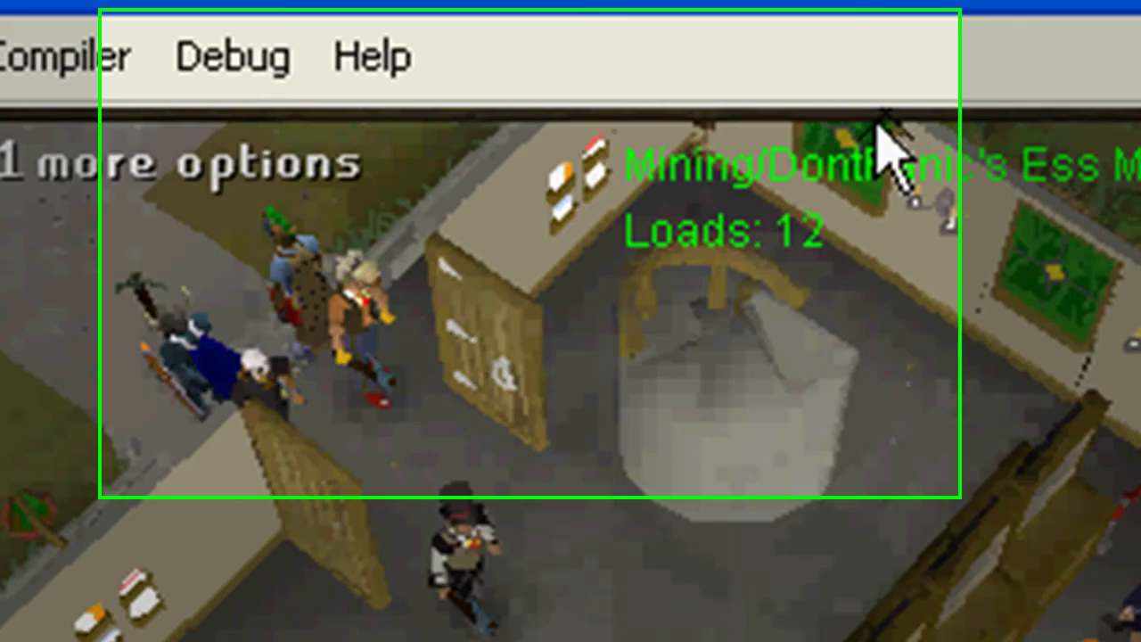
- Open the bot's instructions, read down to the scripts, bugs and contact sections, and close them
left_click(389, 60)
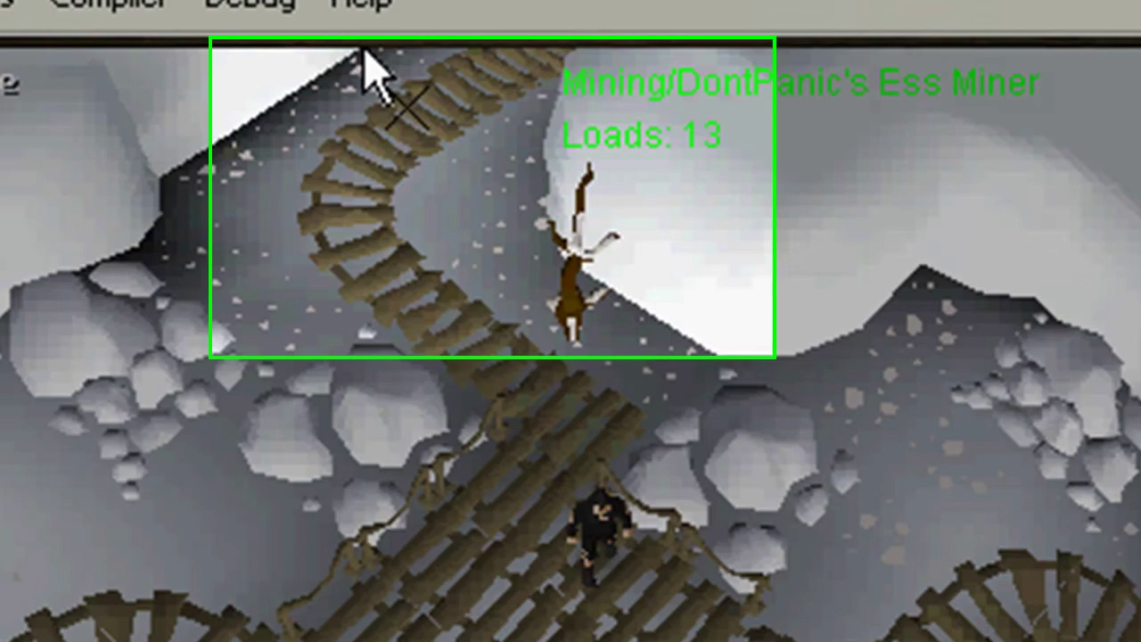
left_click(361, 4)
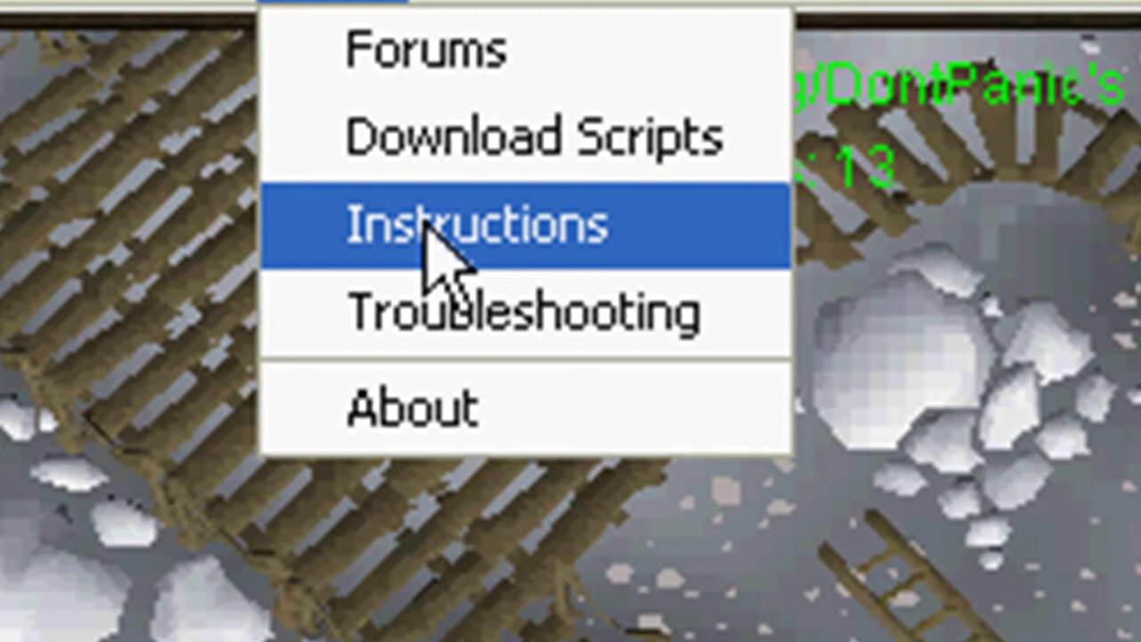
left_click(425, 223)
scroll(419, 124, "down", 15)
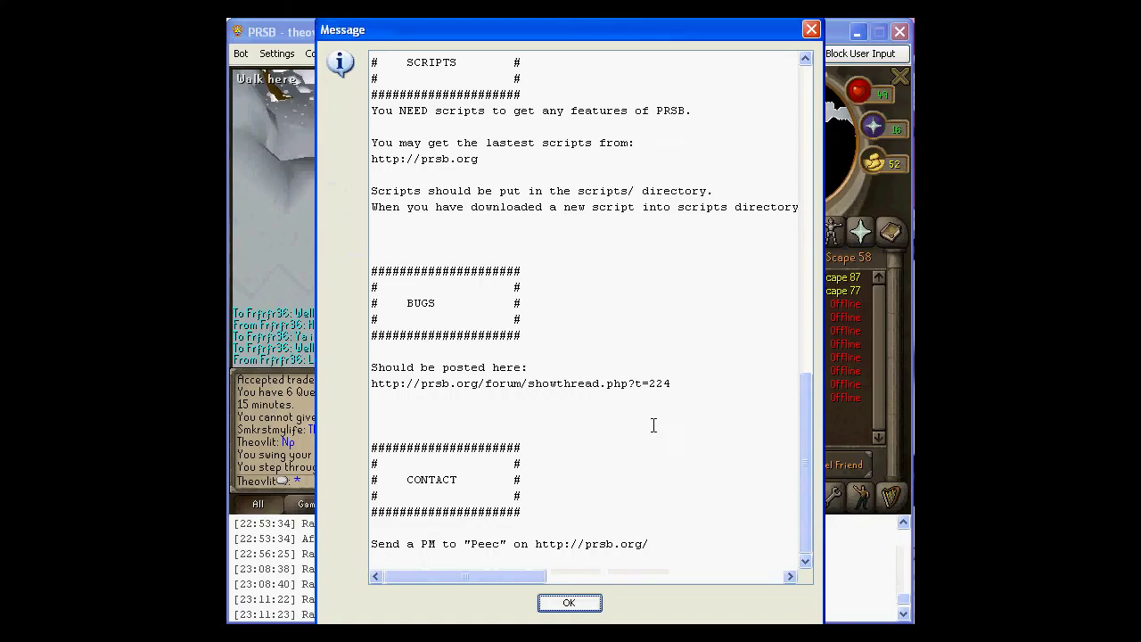
left_click(571, 604)
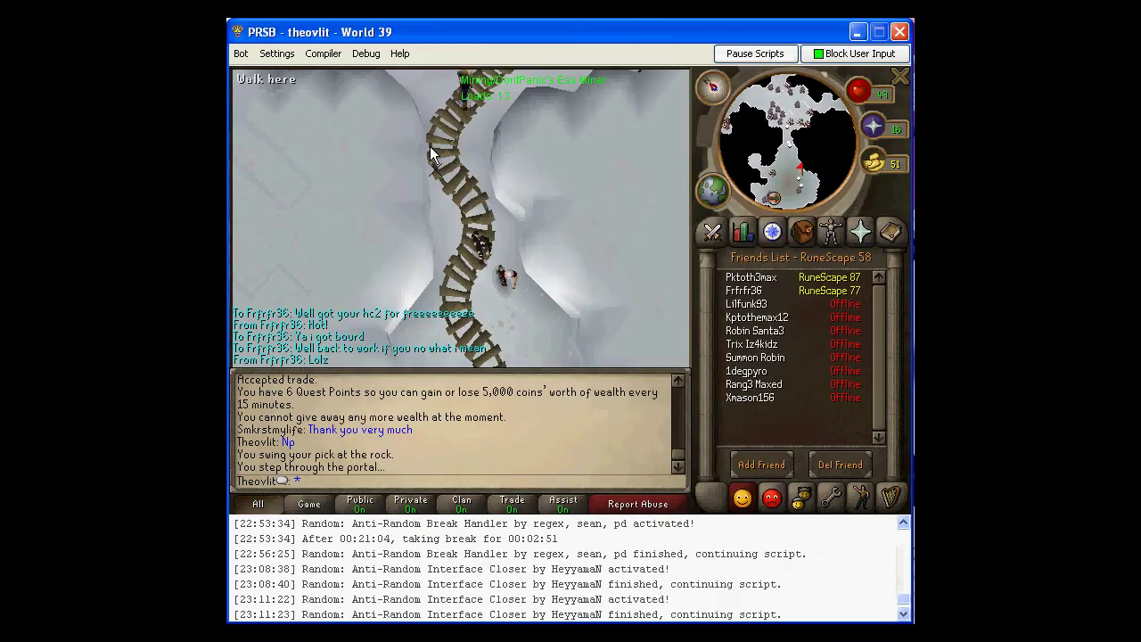
left_click(399, 53)
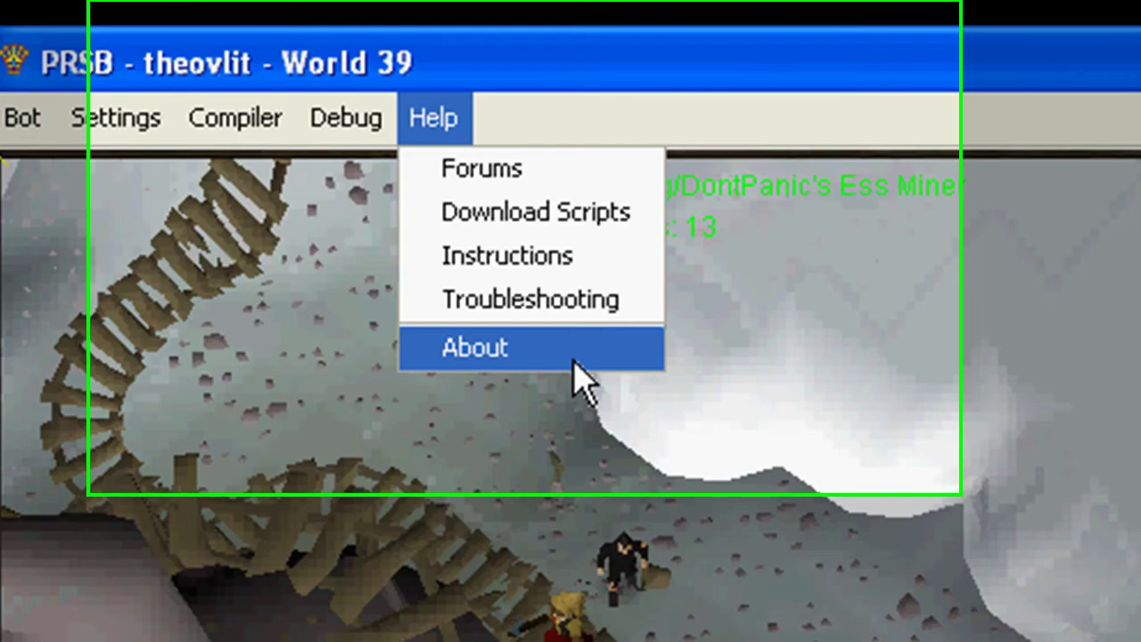
left_click(575, 356)
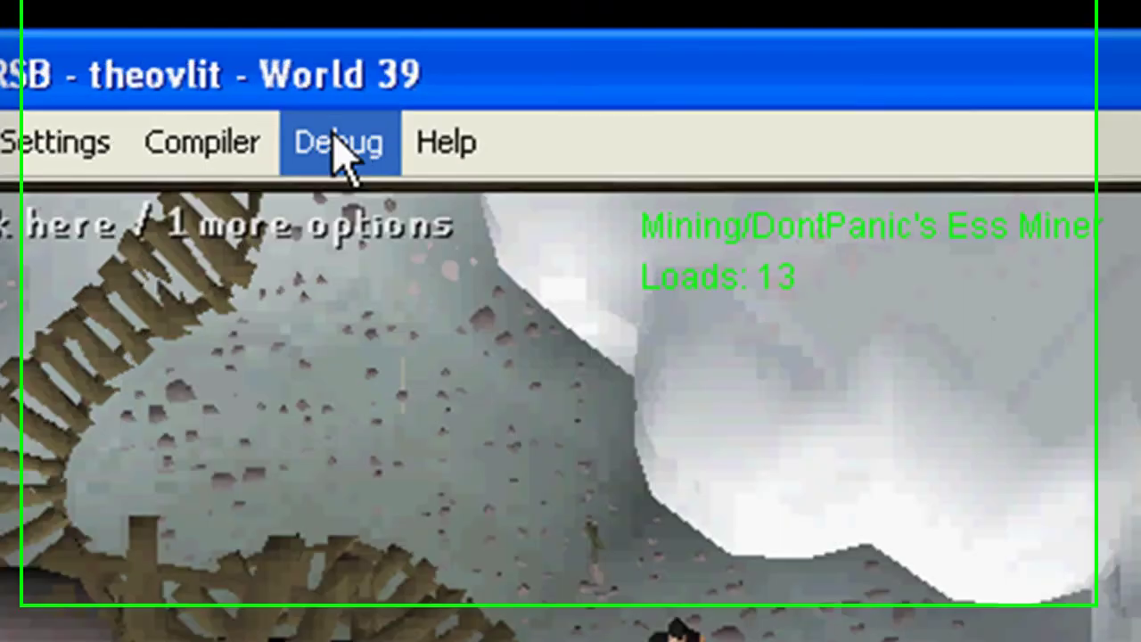
left_click(336, 142)
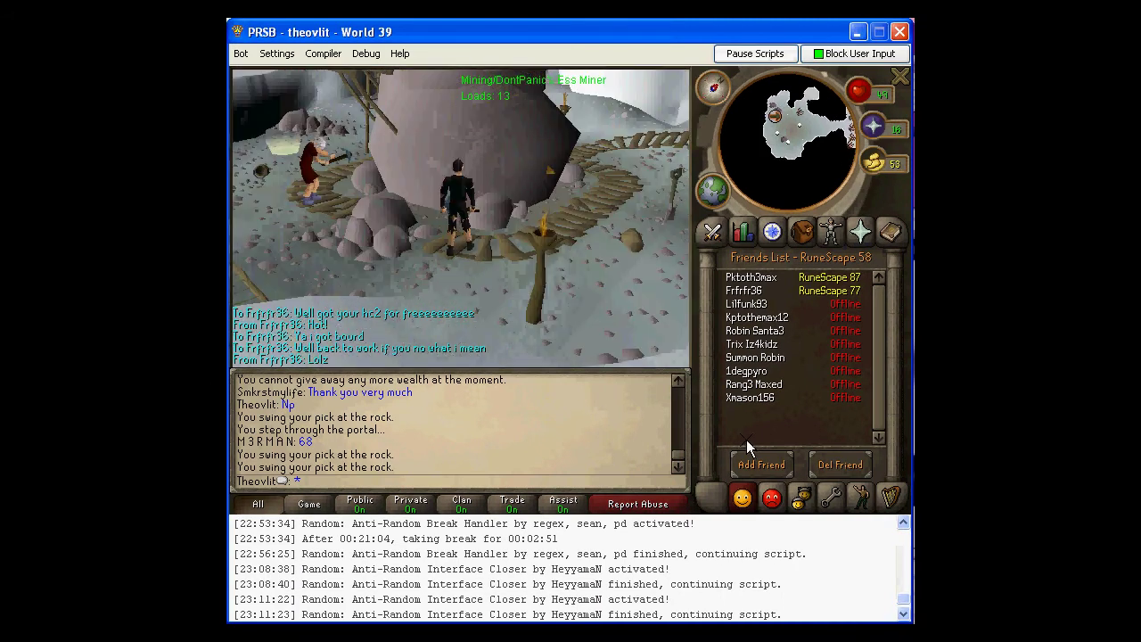
- Display the character's inventory and look through the paint debugging options
left_click(803, 233)
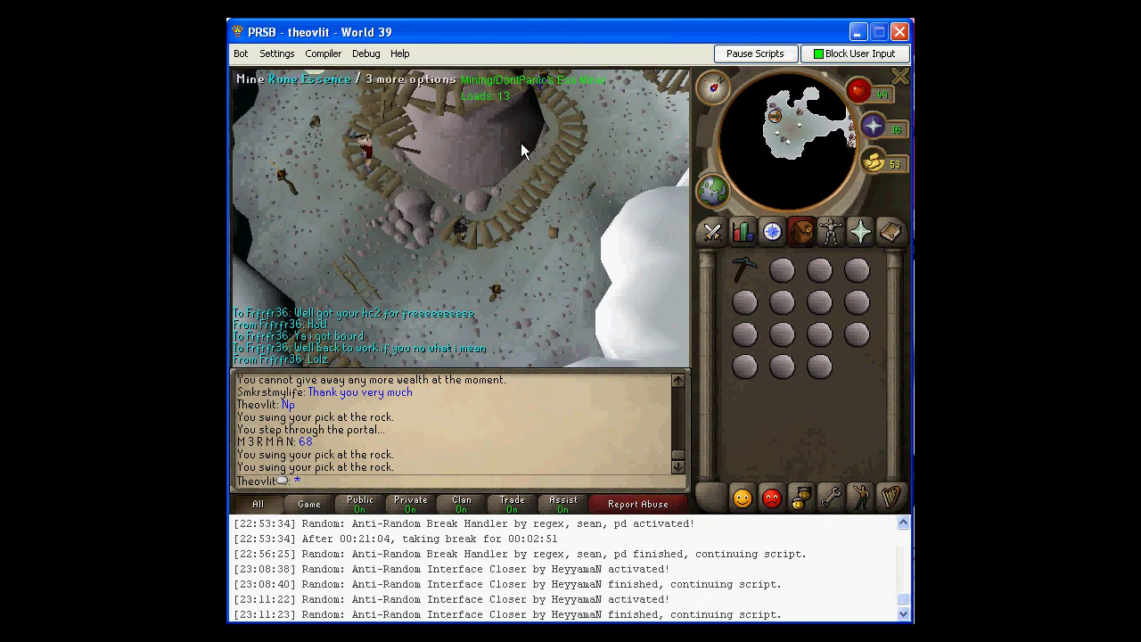
left_click(364, 54)
left_click(392, 143)
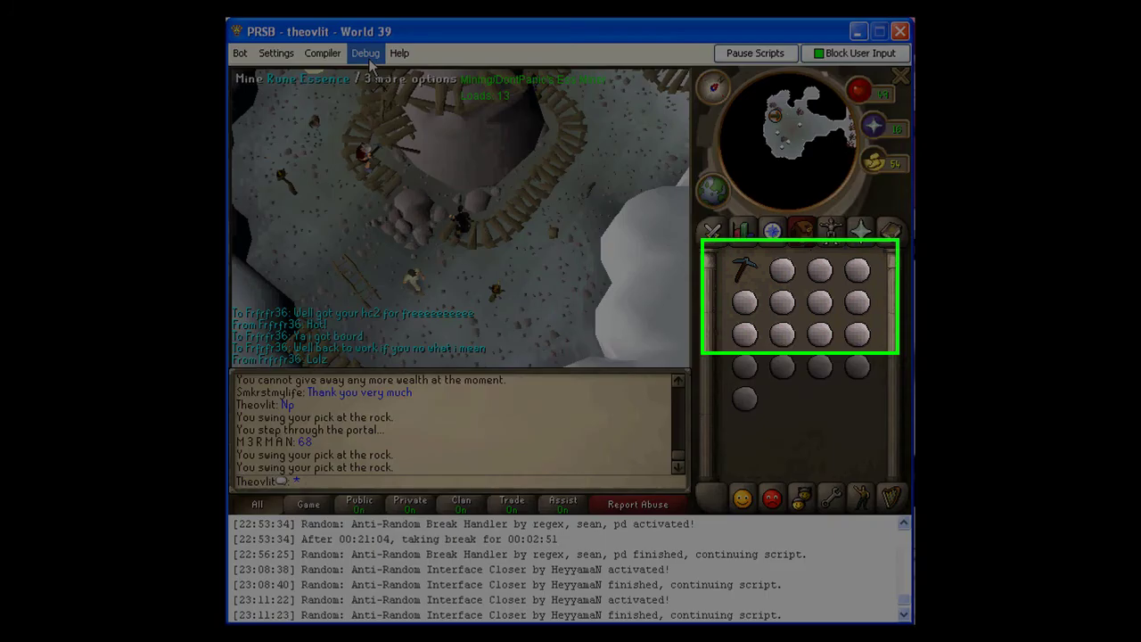
left_click(368, 56)
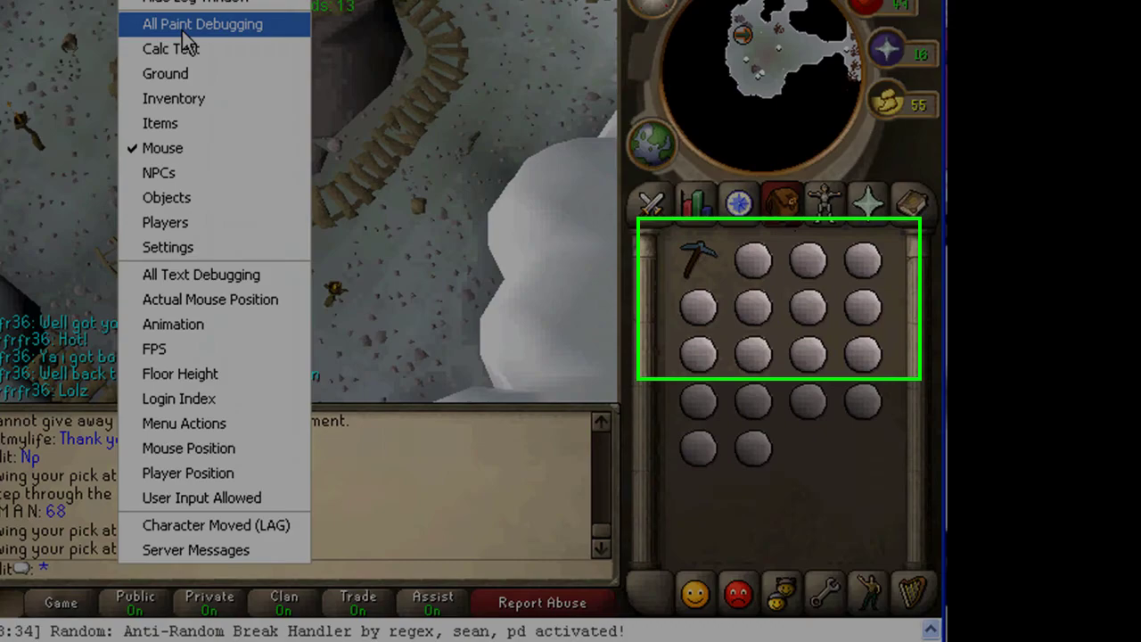
left_click(182, 31)
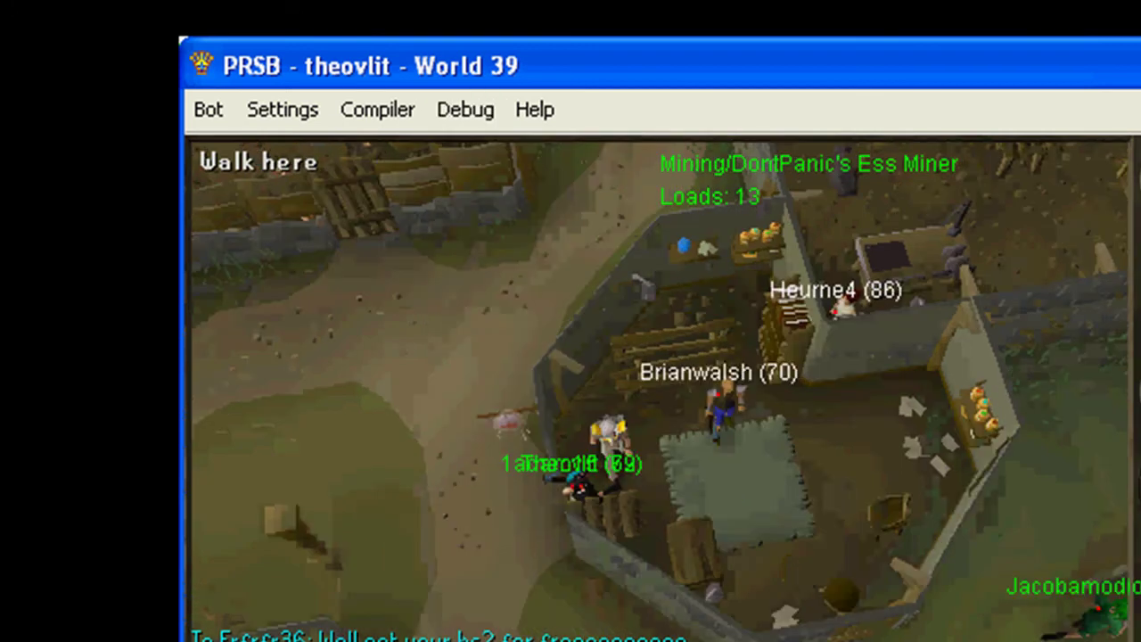
left_click(585, 584)
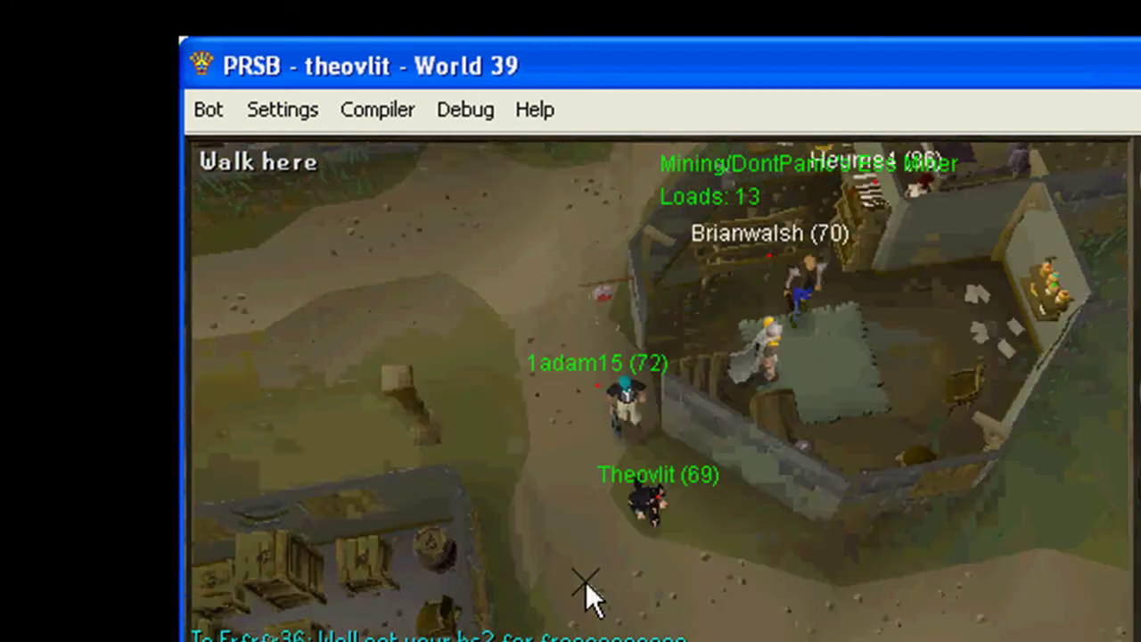
left_click(646, 569)
left_click(911, 293)
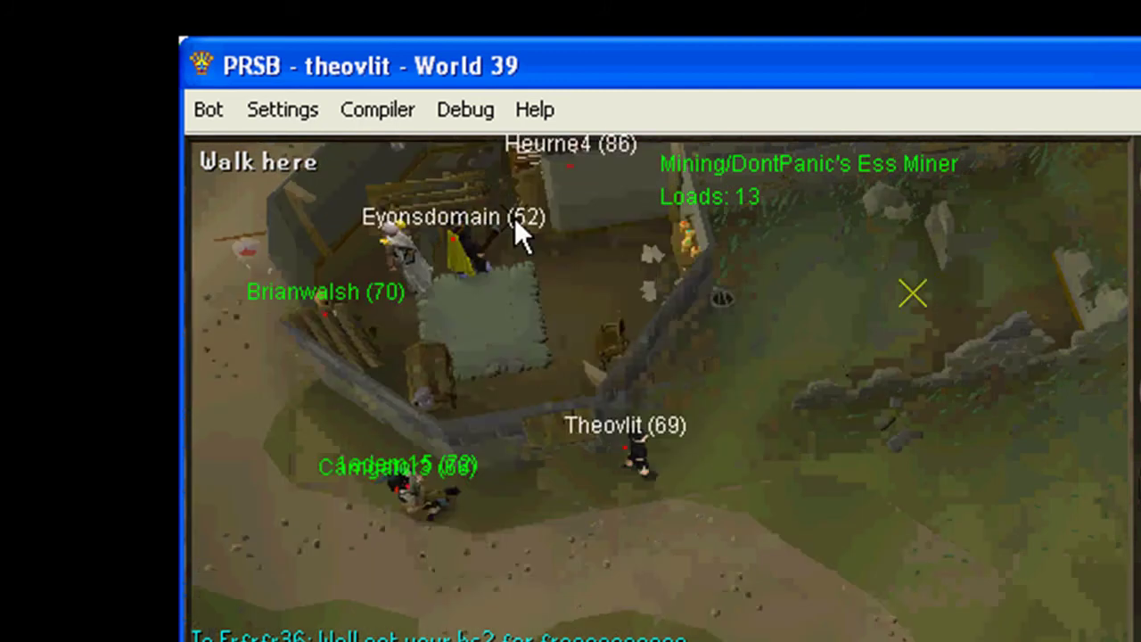
- Turn off the Players debugging overlay
left_click(464, 109)
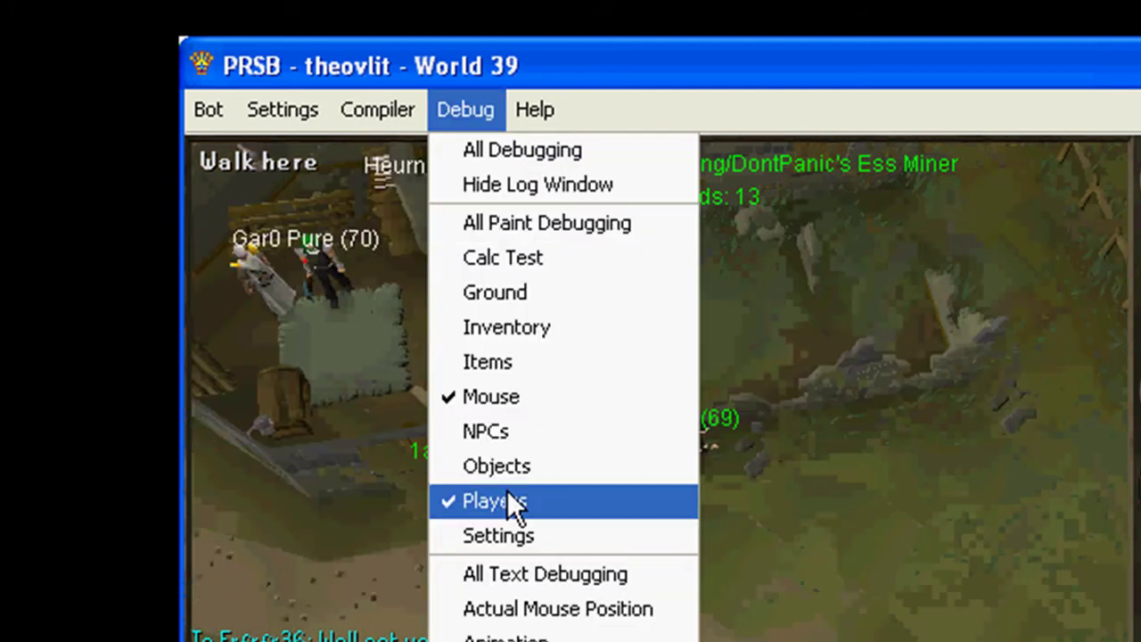
left_click(507, 491)
- Look through the text debugging options, including Menu Actions, User Input Allowed, Character Moved (LAG) and Server Messages
left_click(459, 111)
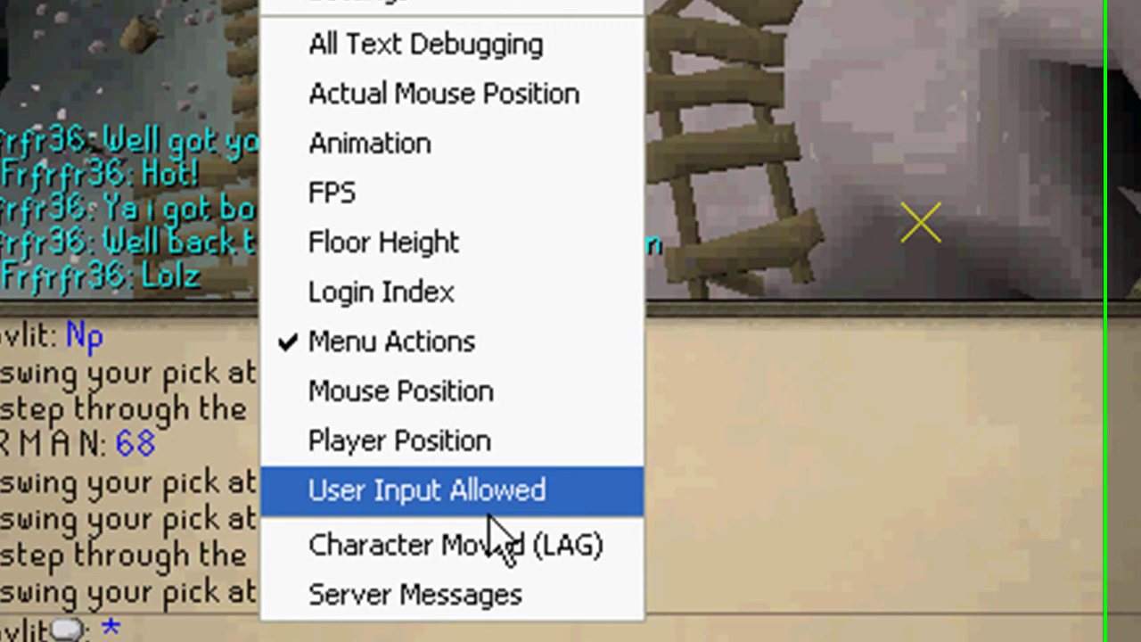
left_click(488, 516)
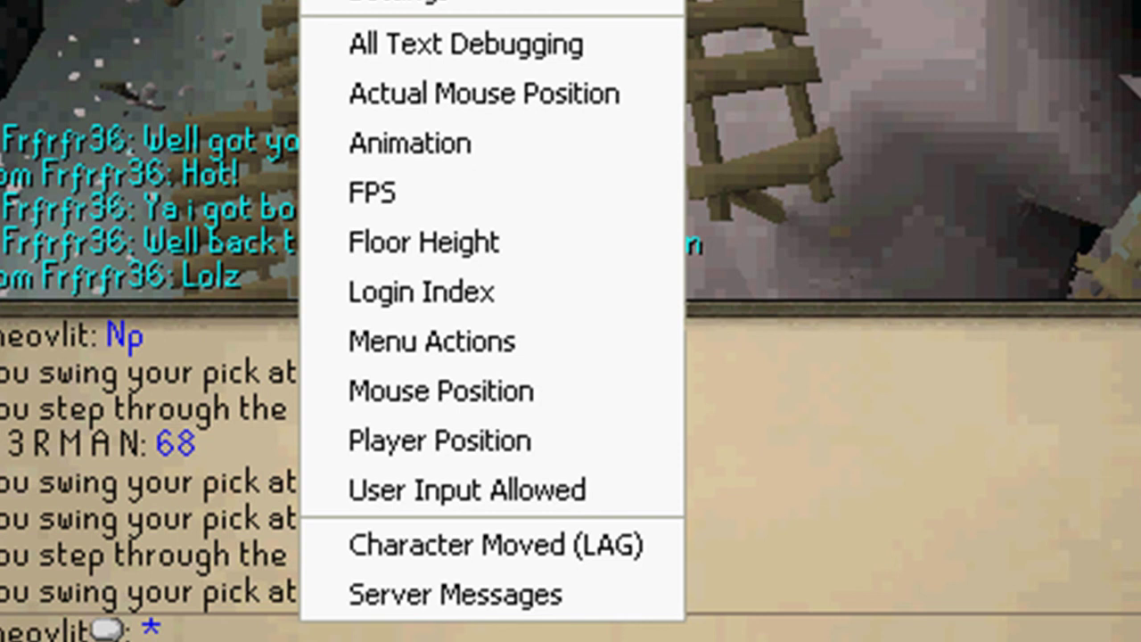
key("Escape")
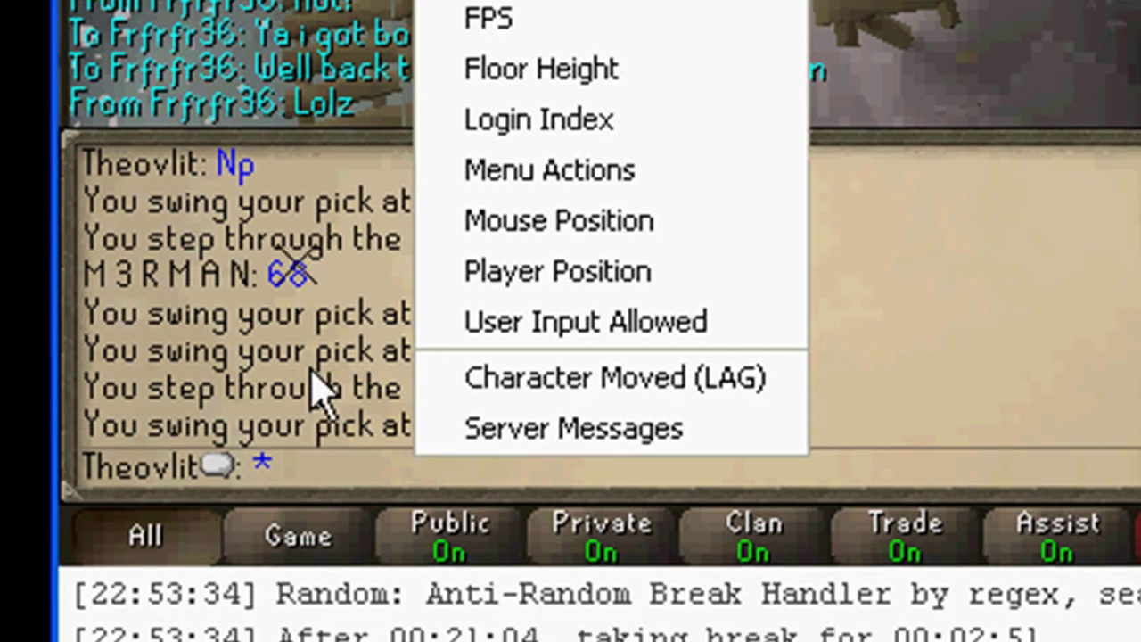
left_click(399, 406)
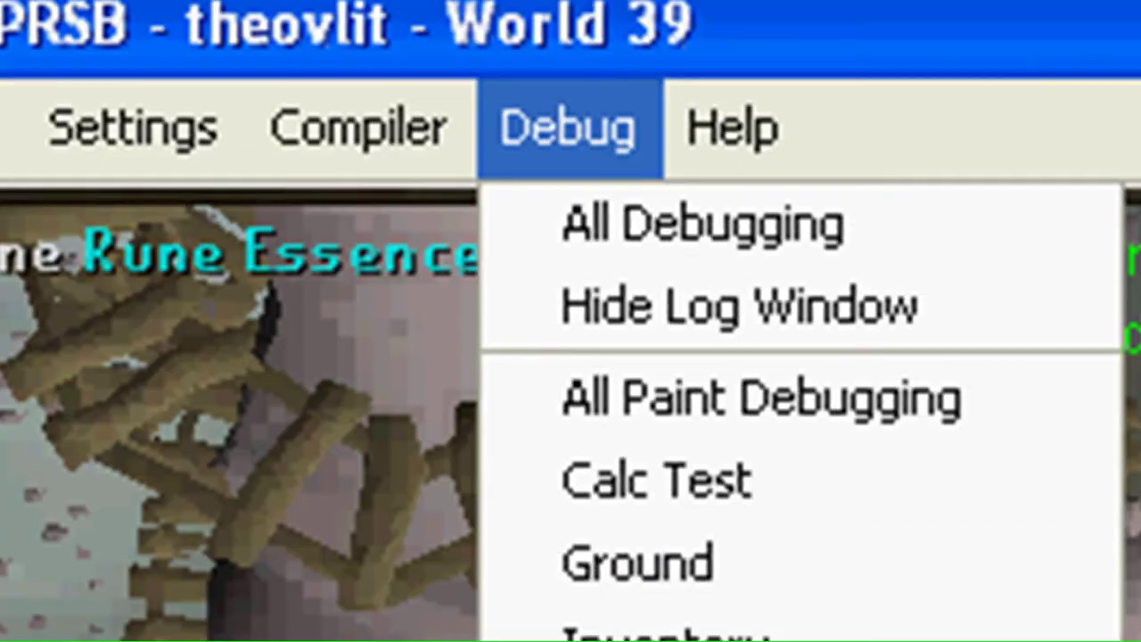
- Look over the compile options, open the account manager, and accept its account list
mouse_move(466, 163)
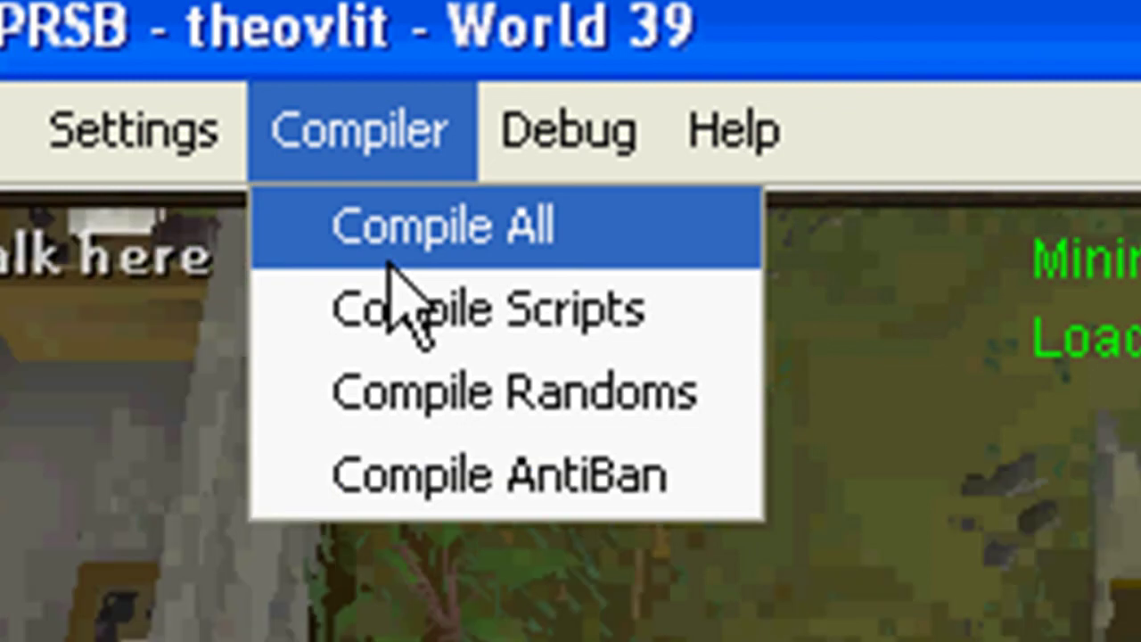
mouse_move(96, 100)
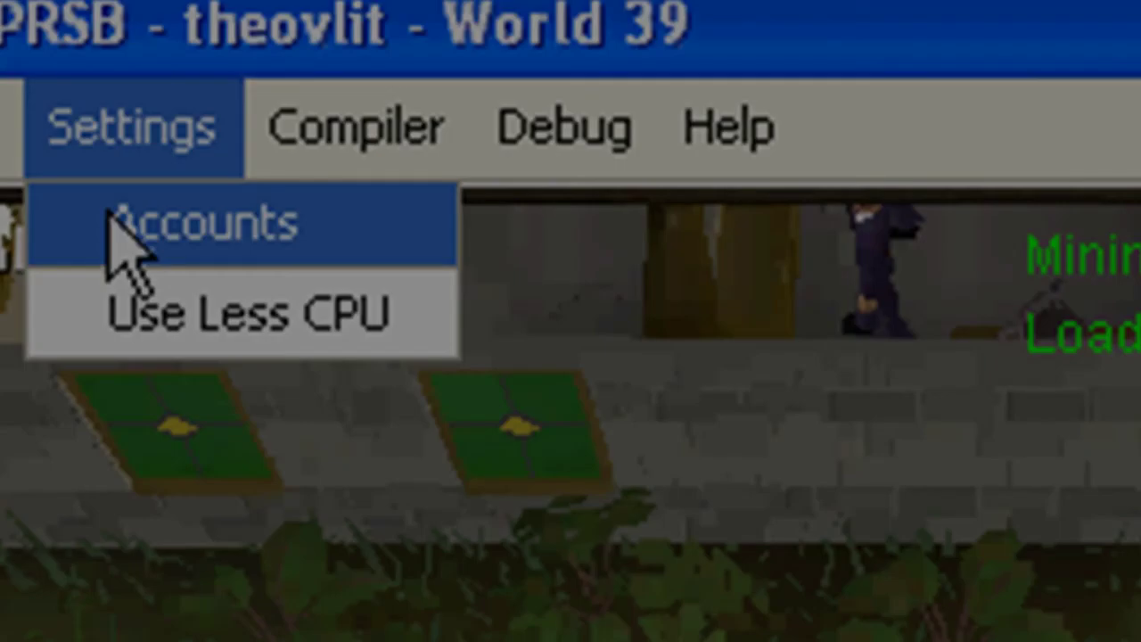
left_click(109, 223)
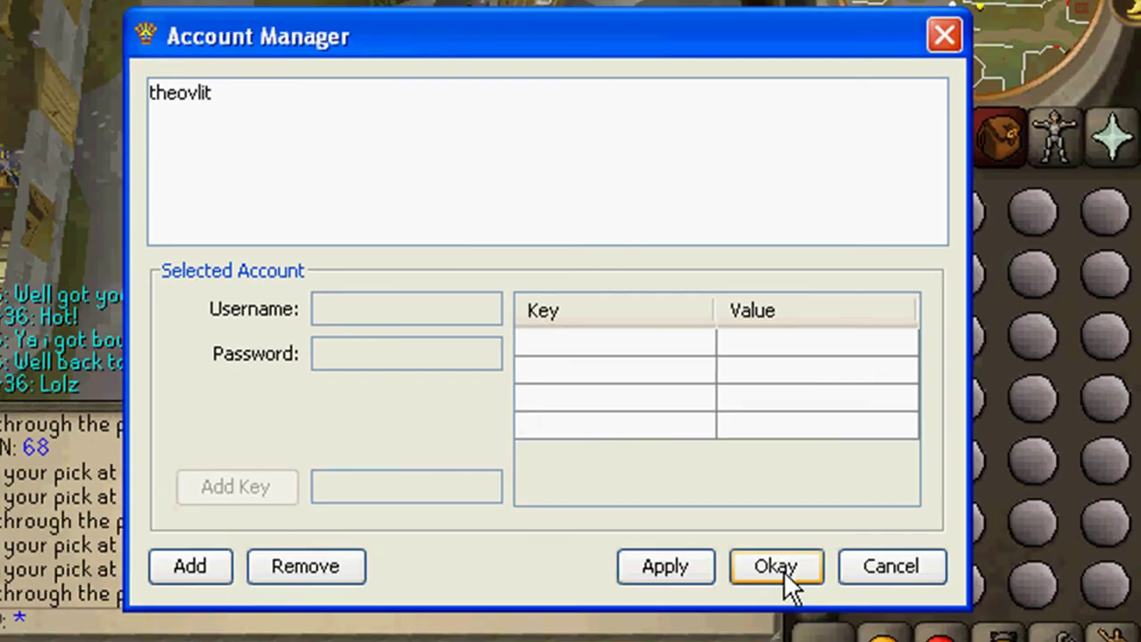
left_click(775, 566)
- Review the Use Less CPU setting, the Break Handler anti-ban selection and the anti-randoms selection
left_click(234, 18)
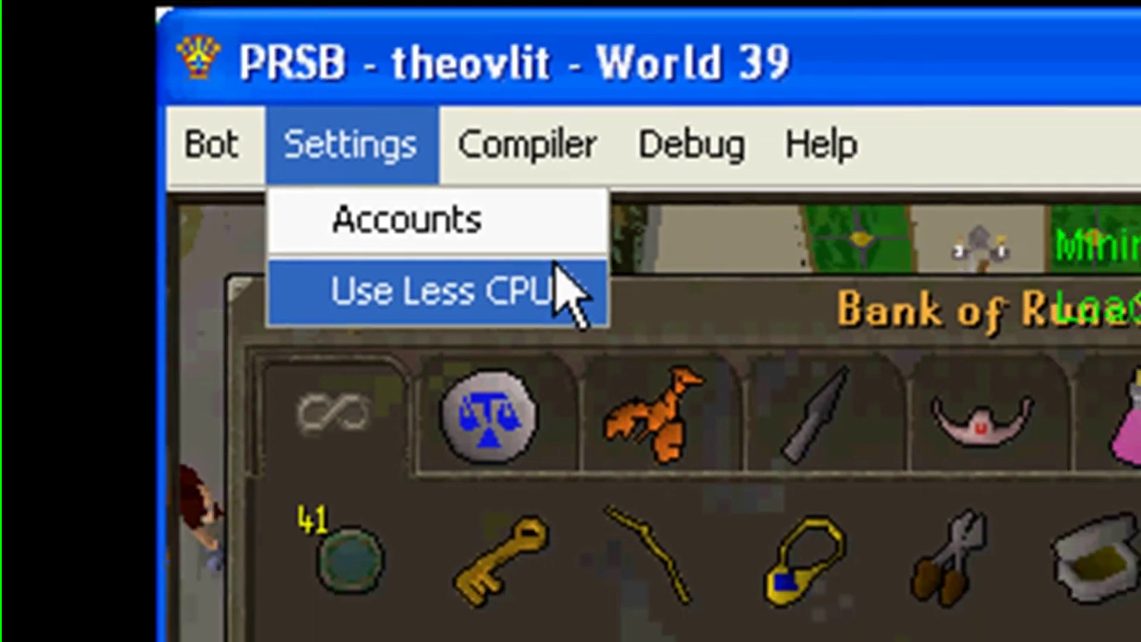
mouse_move(195, 131)
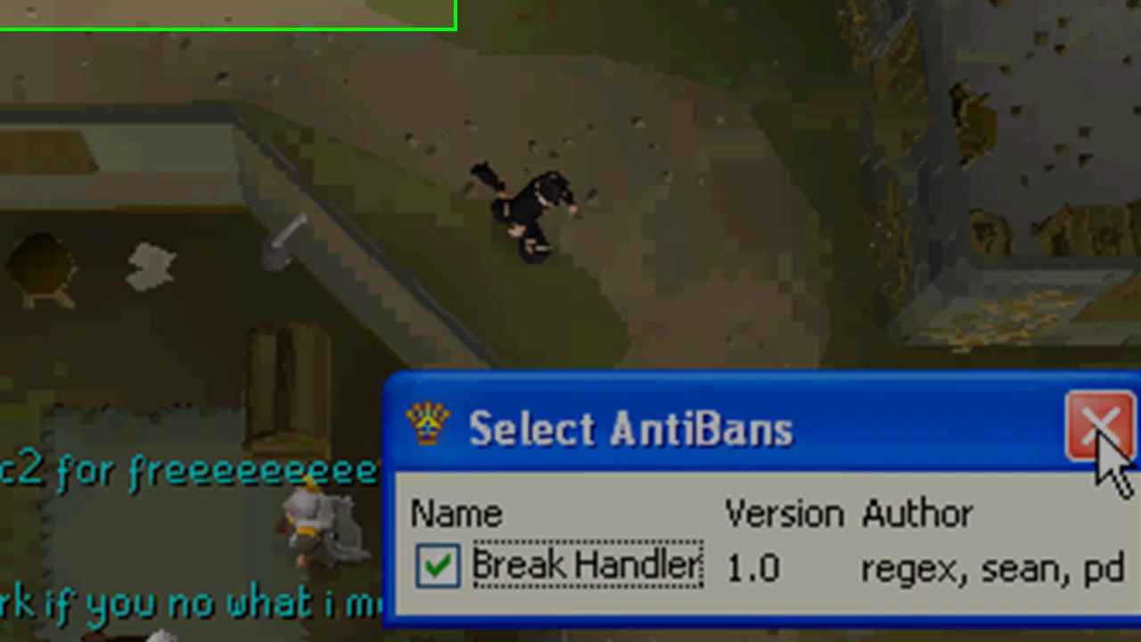
left_click(1100, 426)
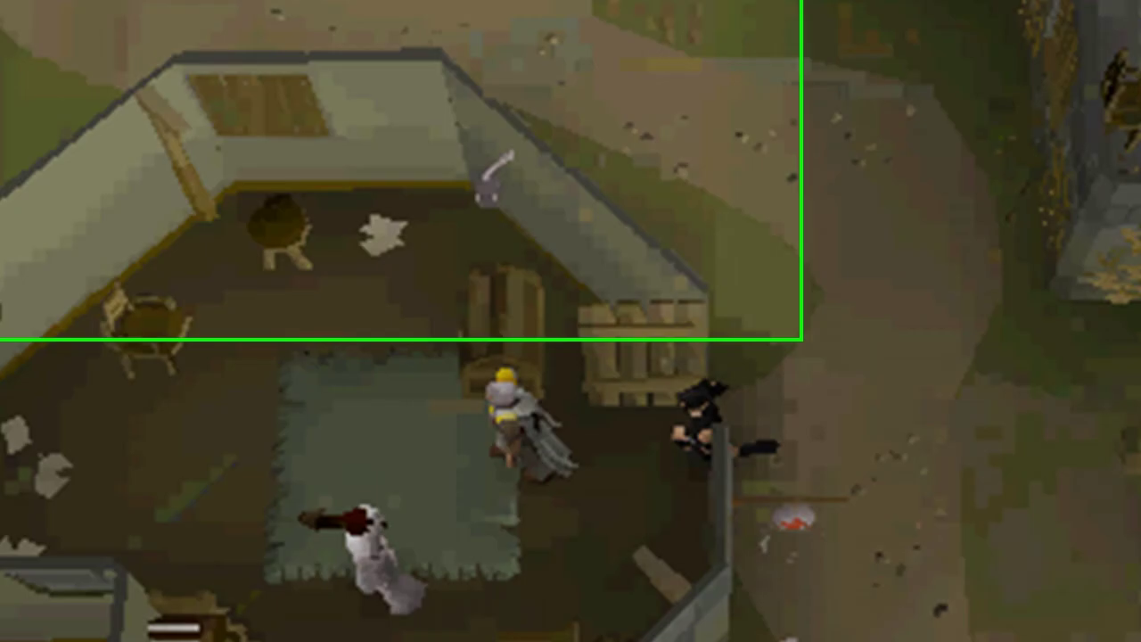
left_click(0, 0)
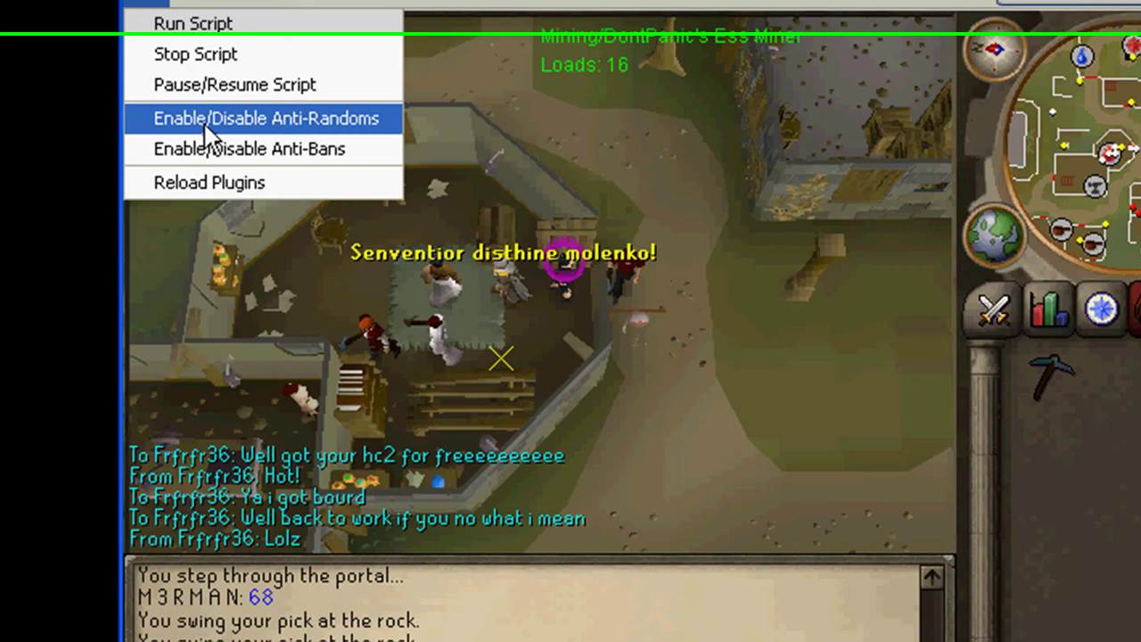
left_click(203, 121)
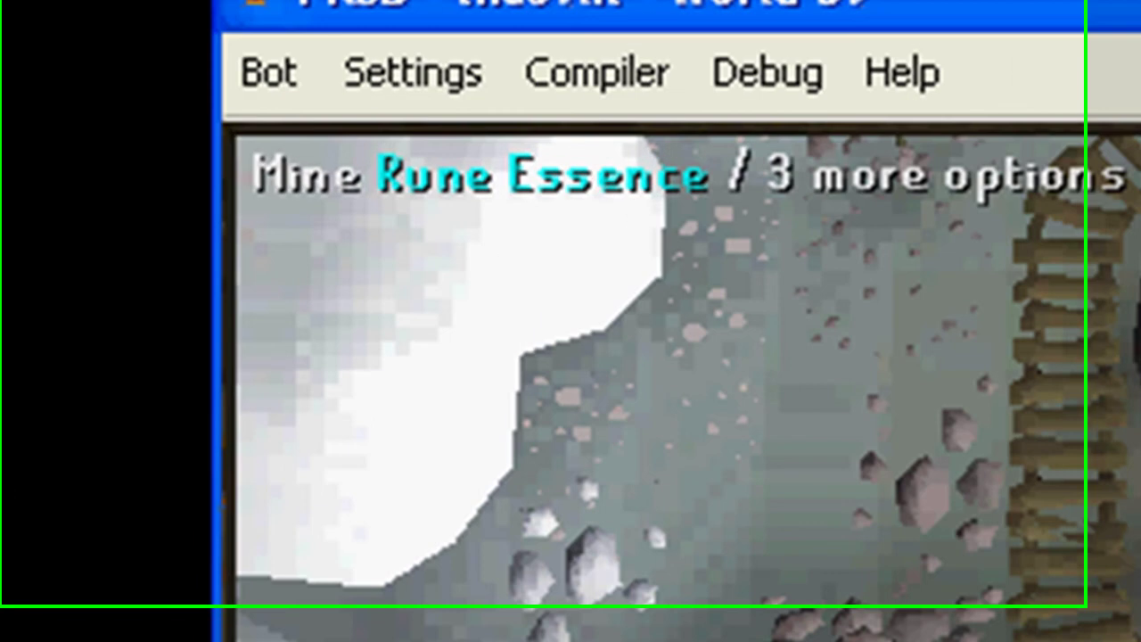
- Open the script selector for running a script and reposition its window to show the category list
left_click(268, 72)
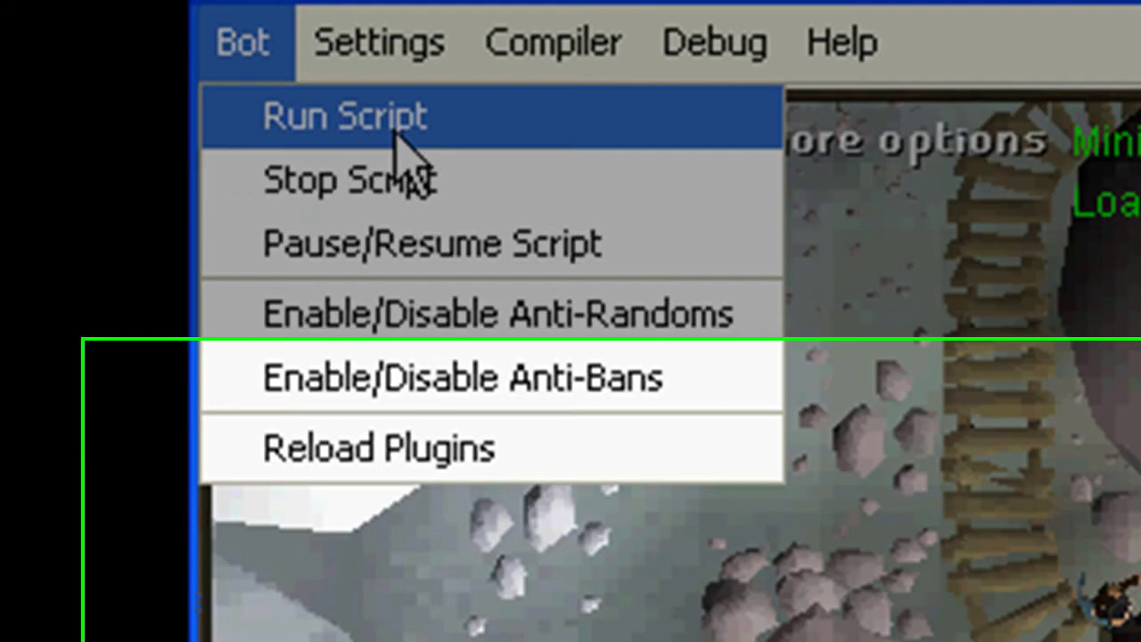
left_click(397, 135)
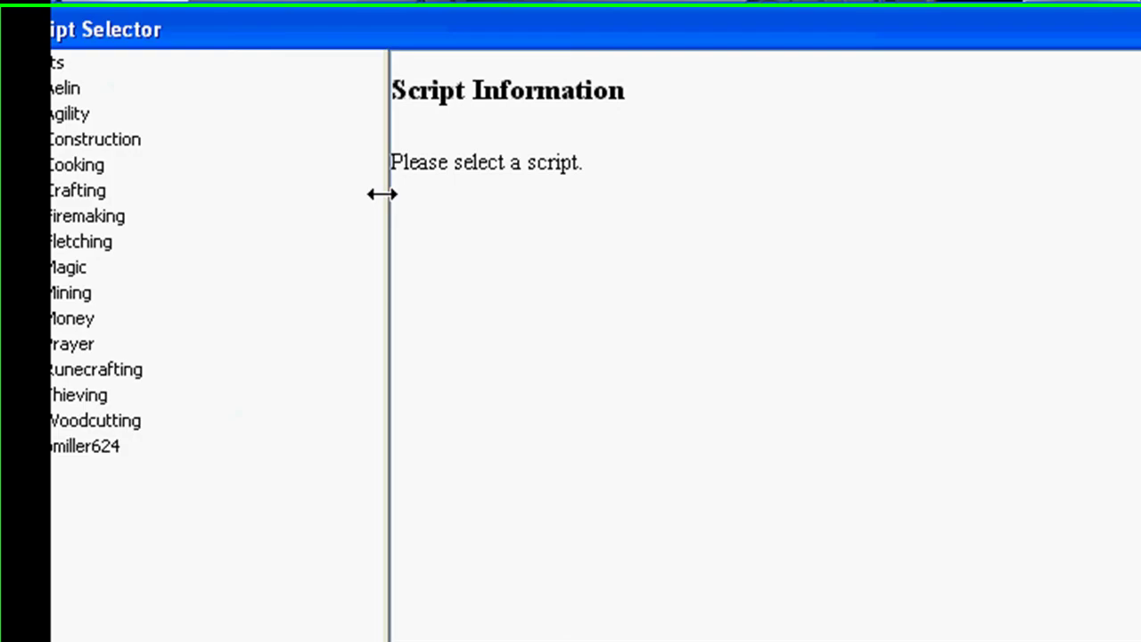
left_click_drag(290, 29, 383, 7)
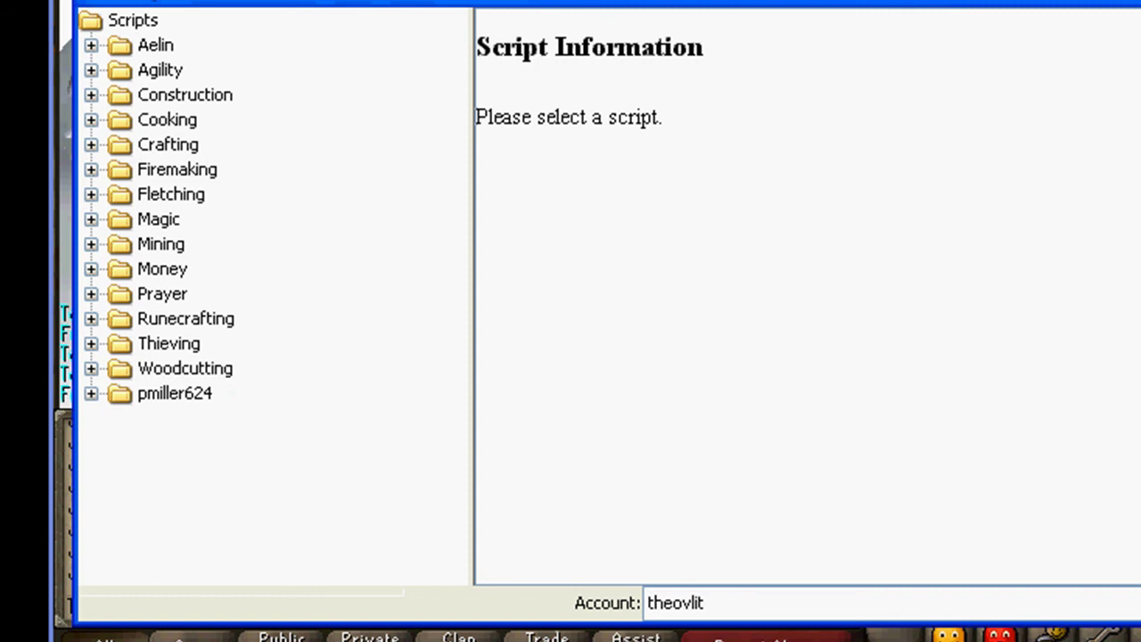
- Browse the scripts under Crafting, Cooking, Construction and Fishing, collapsing the categories again
left_click(92, 144)
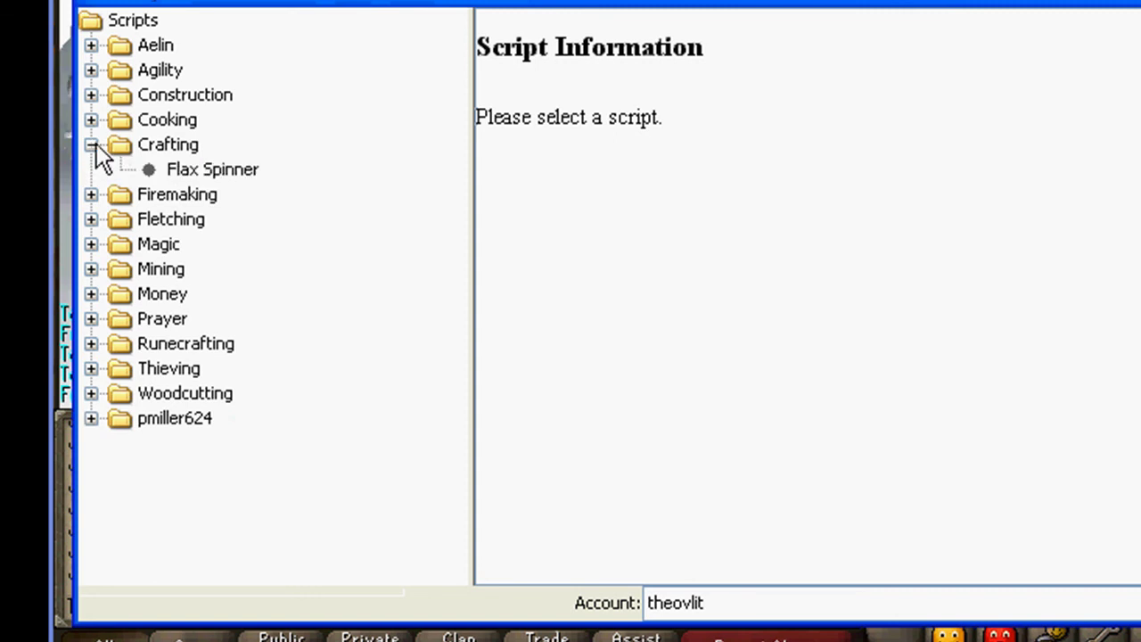
left_click(92, 145)
left_click(91, 119)
left_click(92, 119)
left_click(91, 95)
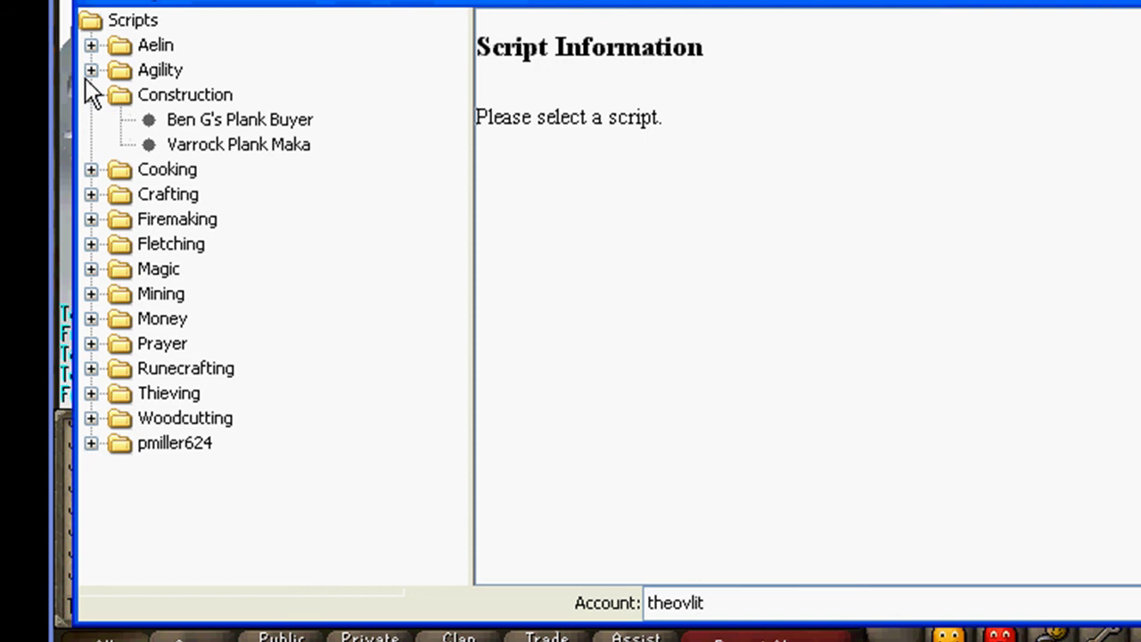
left_click(92, 44)
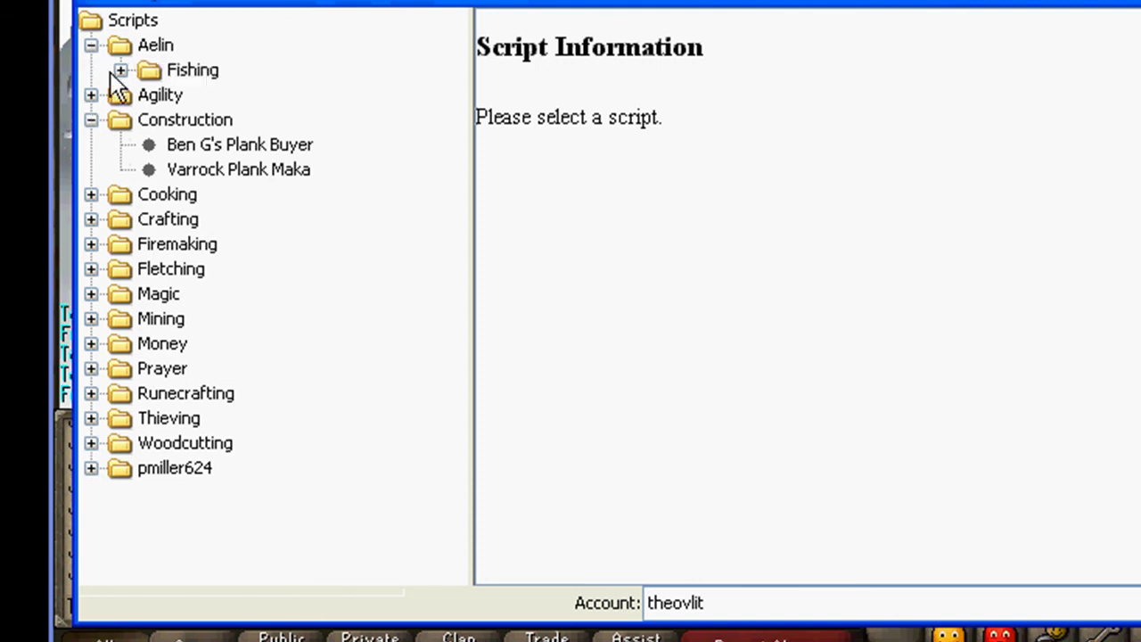
left_click(120, 70)
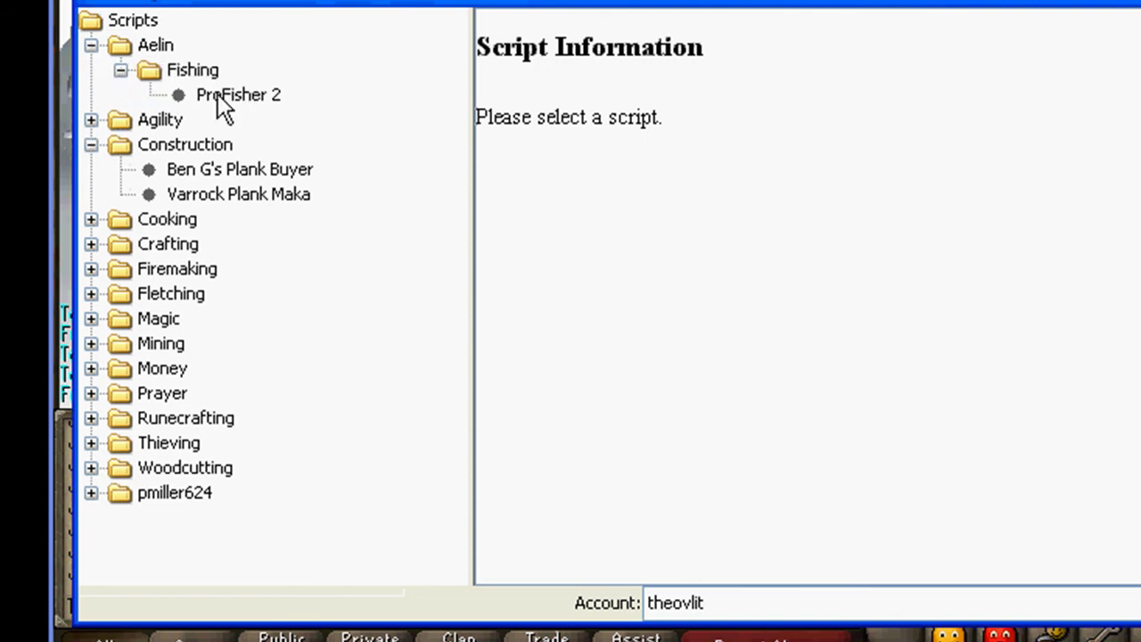
left_click(92, 46)
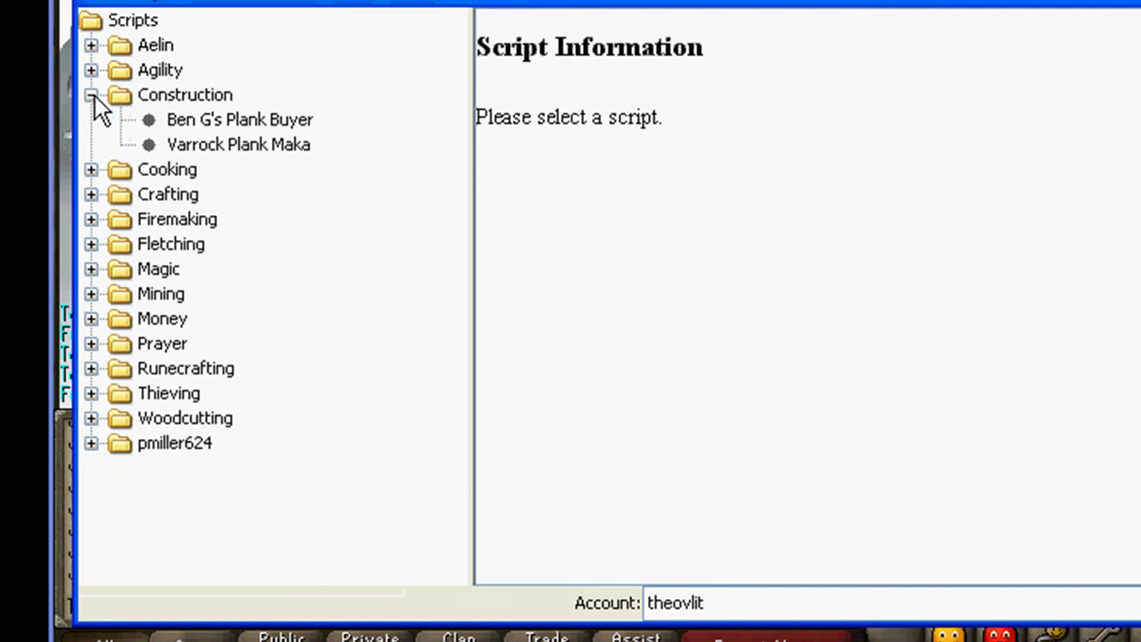
left_click(93, 95)
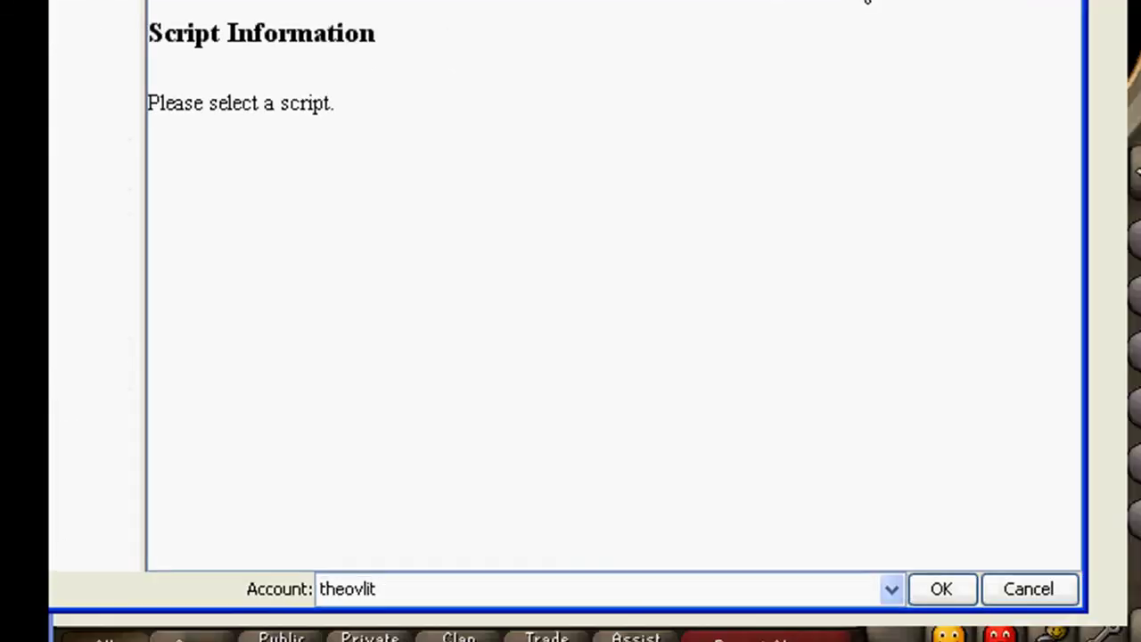
- Move the script selector to bring its account choice into reach, and cancel without running a script
left_click_drag(866, 2, 839, 5)
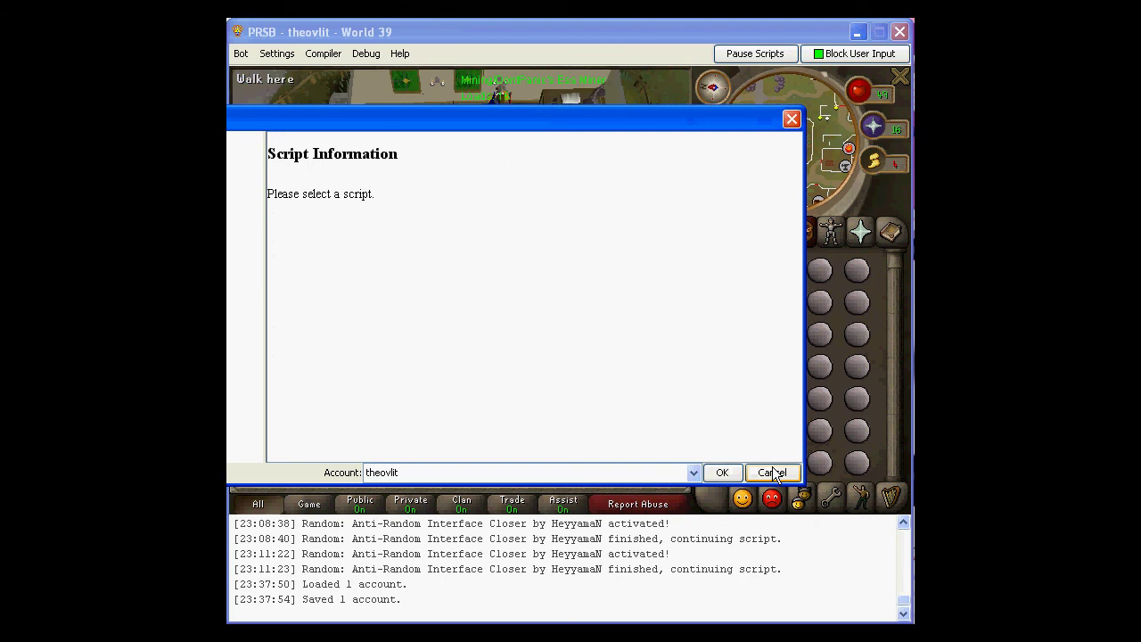
left_click(772, 472)
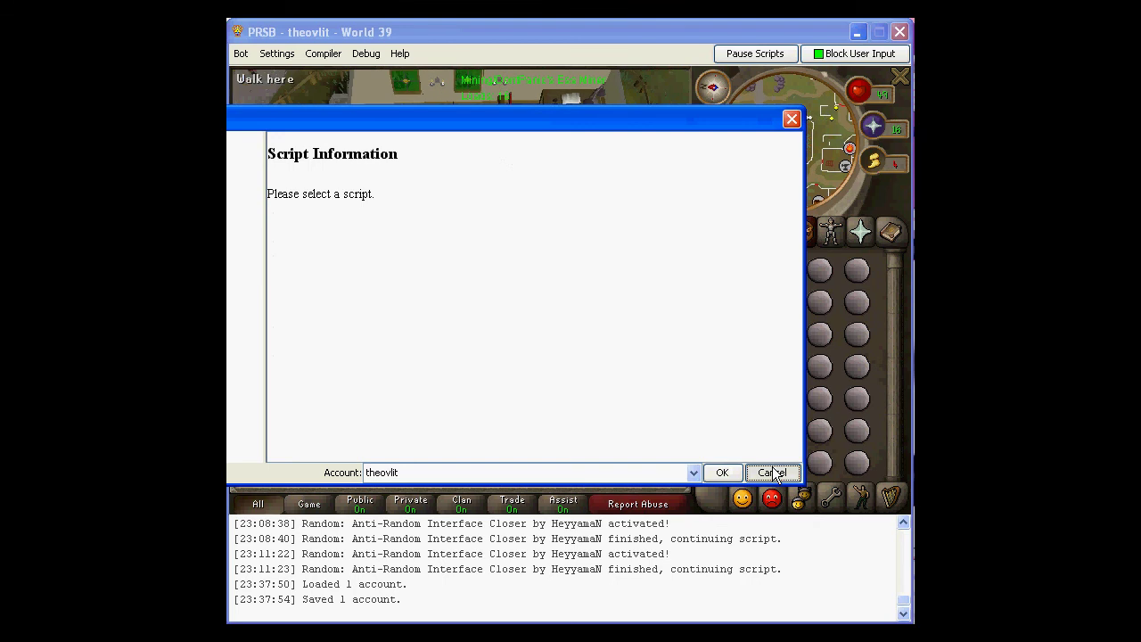